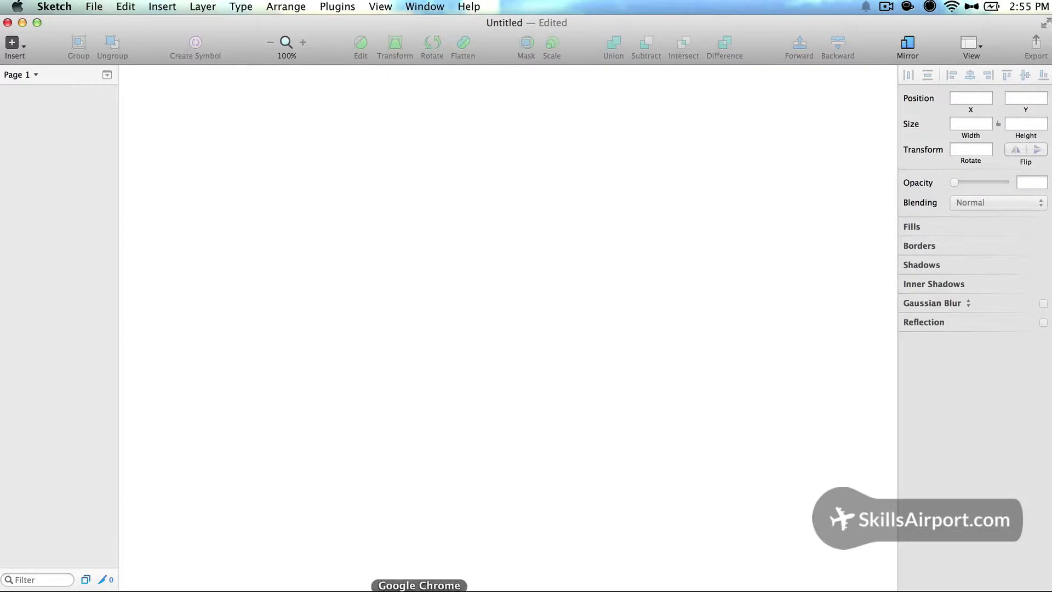
Step: Switch to Adobe Kuler in Chrome and shift the Analogous theme's base colour to a light green, about B2FFAC
left_click(412, 589)
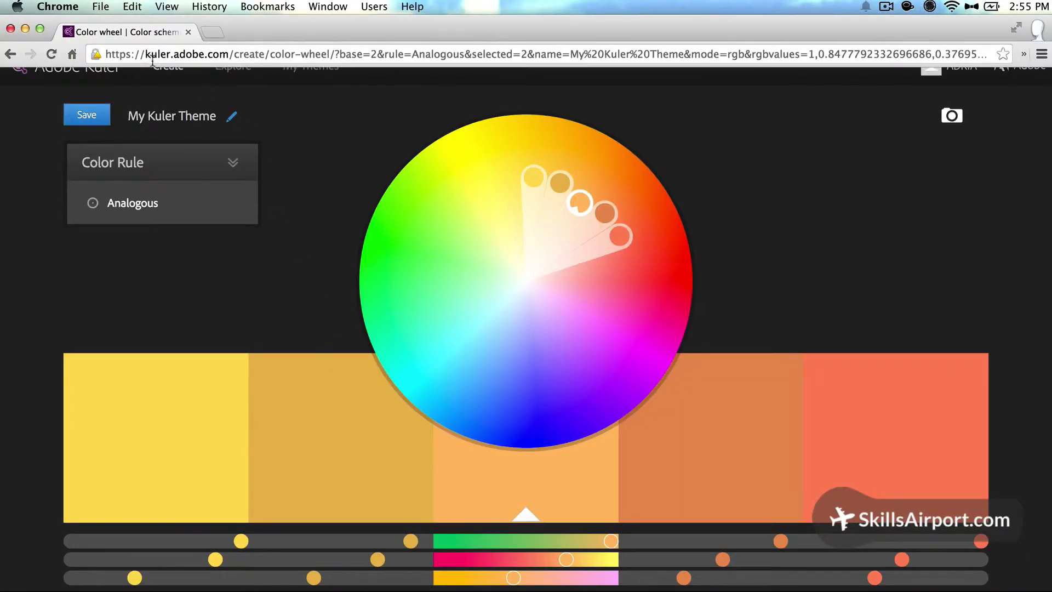
scroll(329, 162, "up", 1)
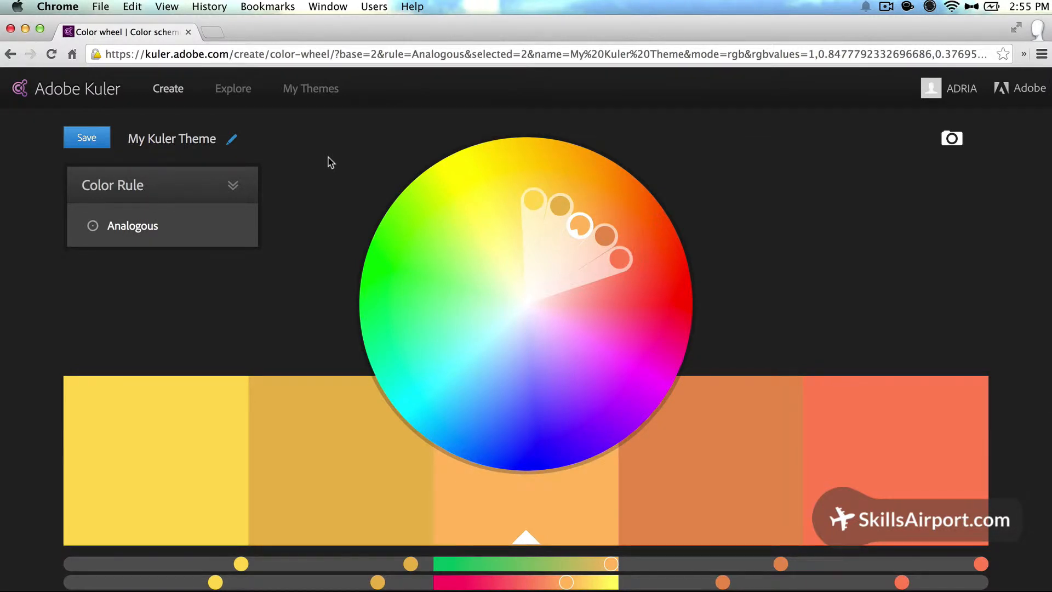
scroll(330, 162, "down", 1)
left_click_drag(574, 184, 480, 248)
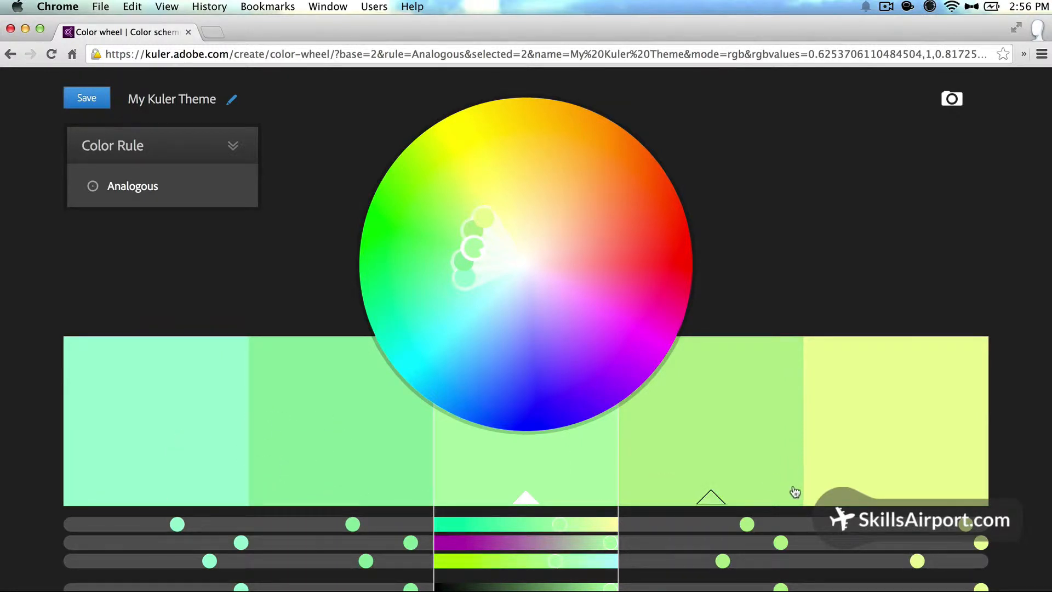
Step: Capture a screenshot of a thin strip across all five palette colours
scroll(822, 281, "down", 2)
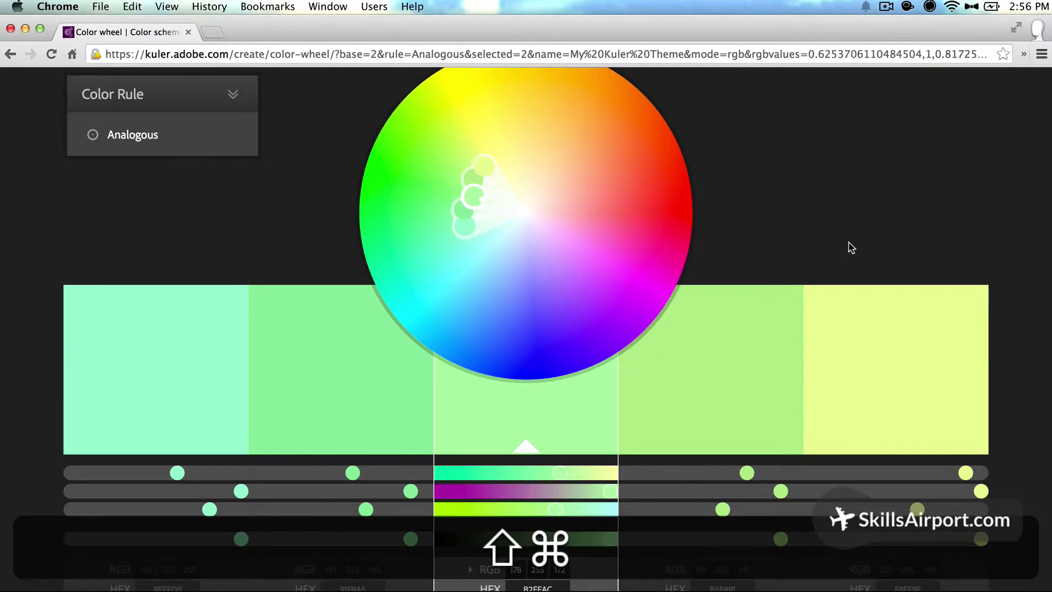
key("super+shift+4")
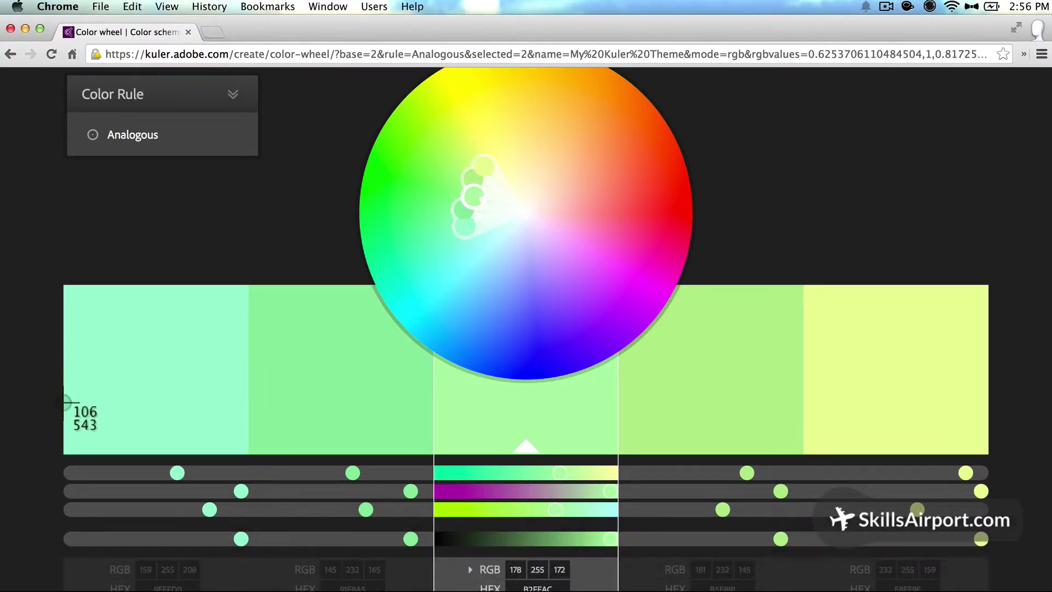
left_click_drag(75, 396, 958, 423)
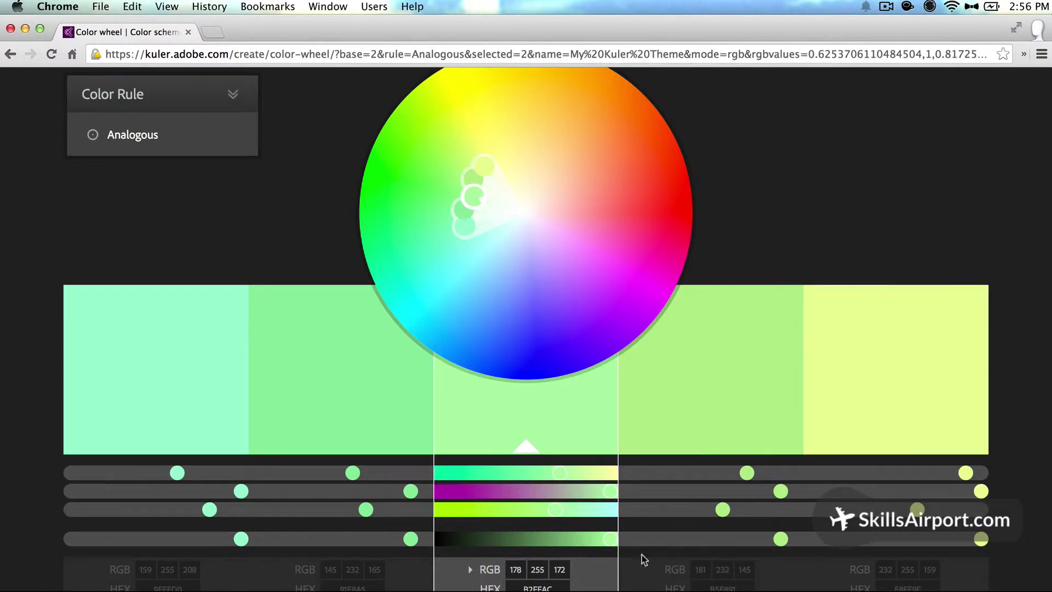
Step: Switch to Sketch and place the palette screenshot from the desktop onto the canvas
left_click(622, 589)
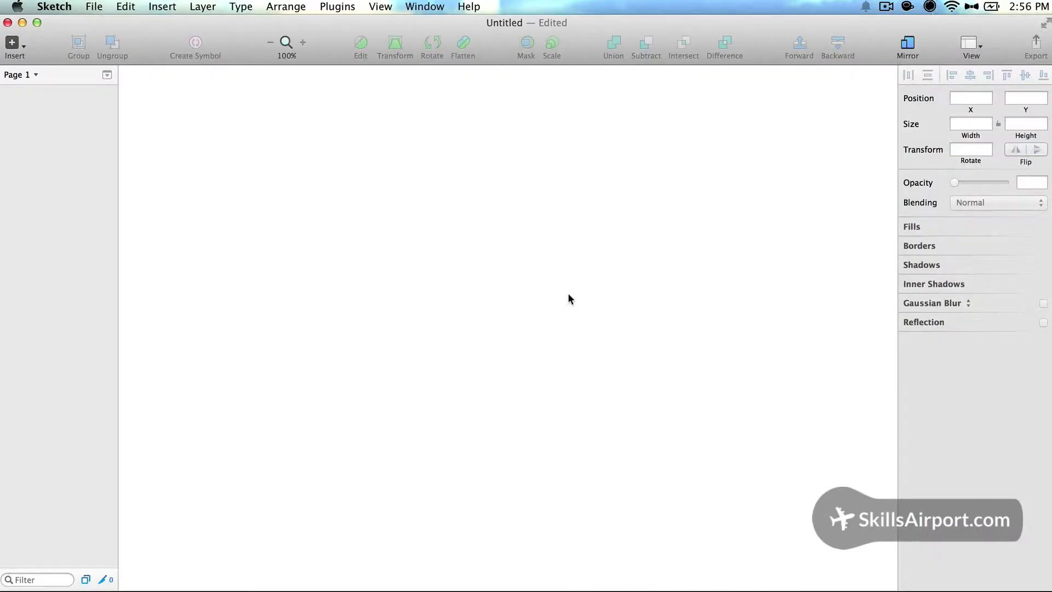
key("F11")
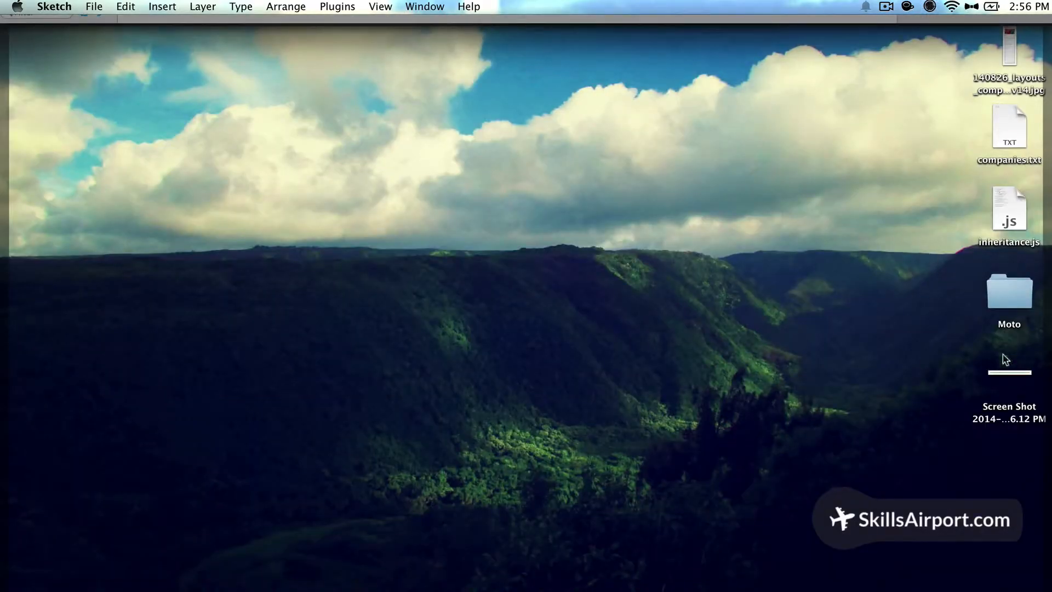
mouse_move(998, 380)
left_mouse_down()
mouse_move(853, 438)
mouse_move(631, 301)
left_mouse_up()
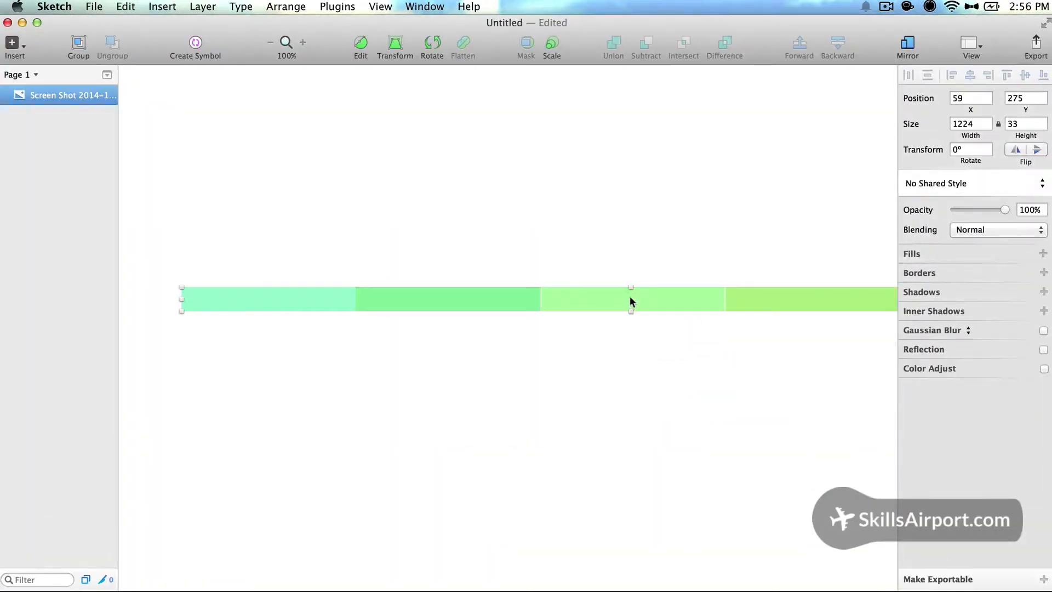
key("super+minus")
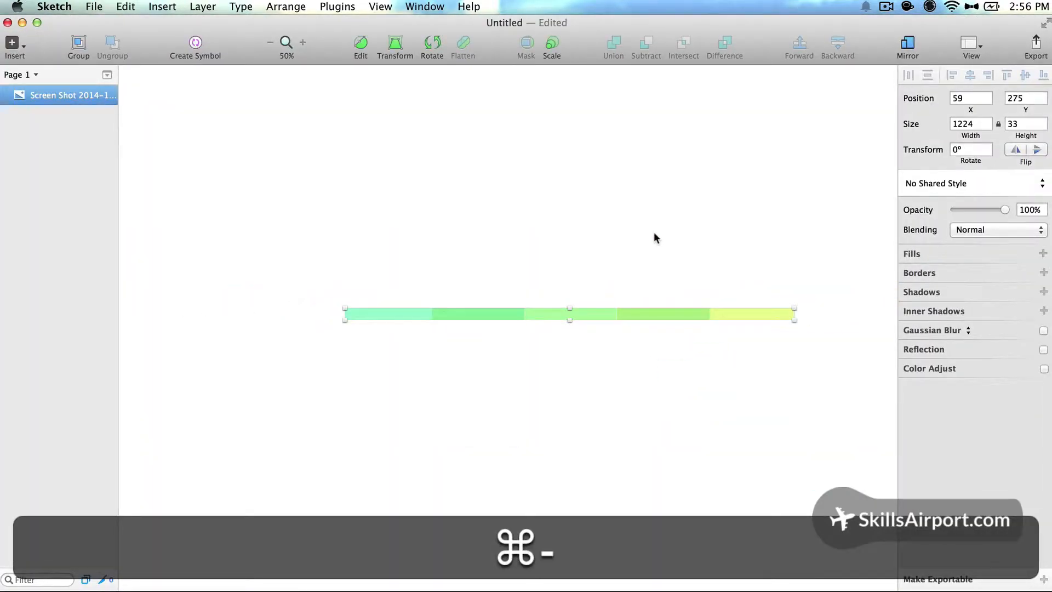
left_click(601, 225)
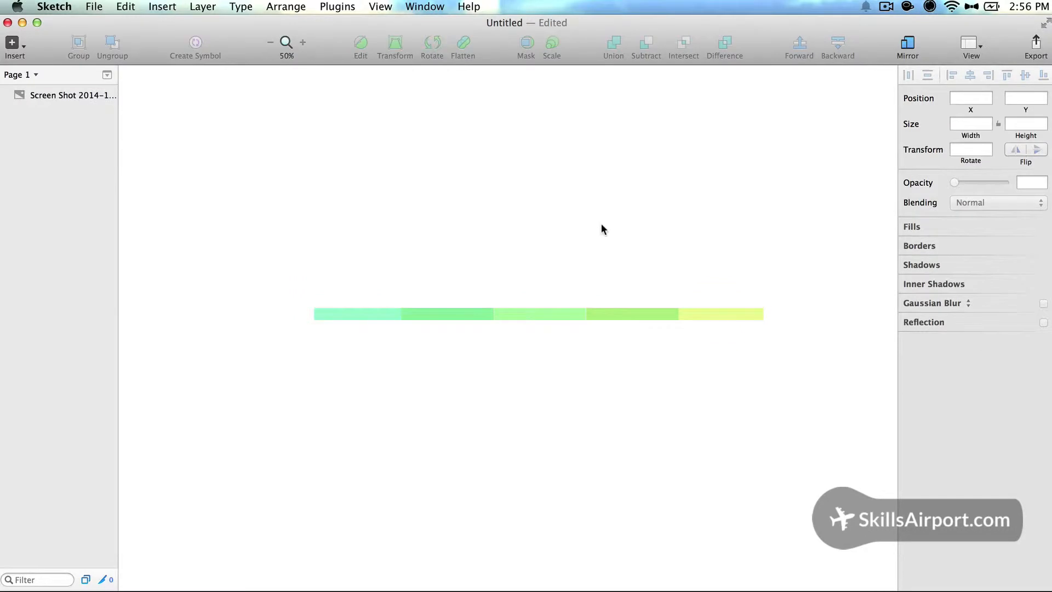
Step: Draw a rectangle about 335 by 228 above the palette strip
key("r")
left_click_drag(414, 174, 533, 258)
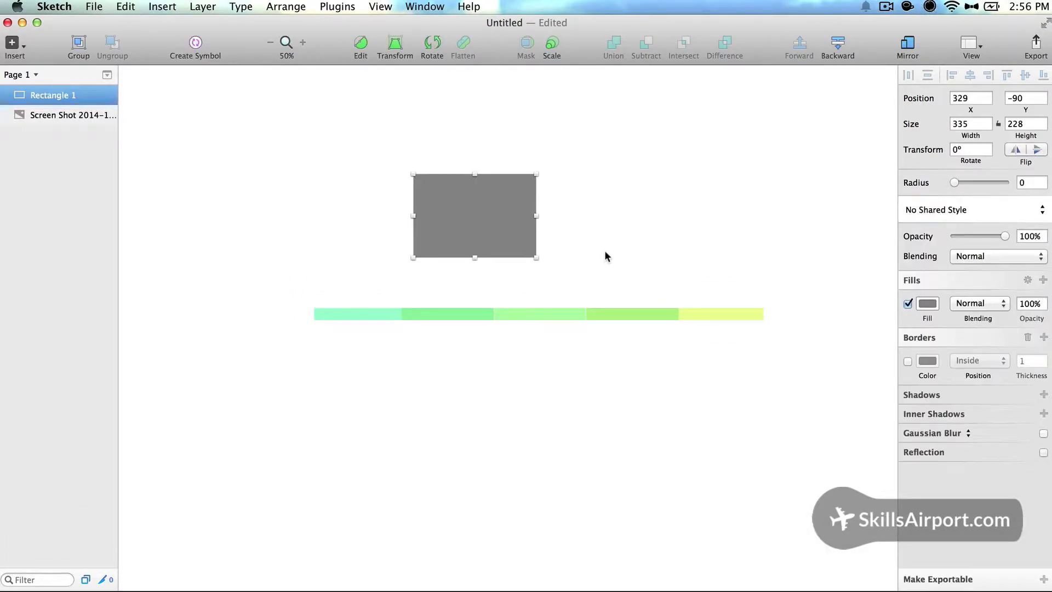
left_click(605, 251)
Step: Fill the rectangle with the strip's first colour, 9CFFCF, using the eyedropper, and save it as a global colour swatch
left_click(433, 190)
left_click(928, 304)
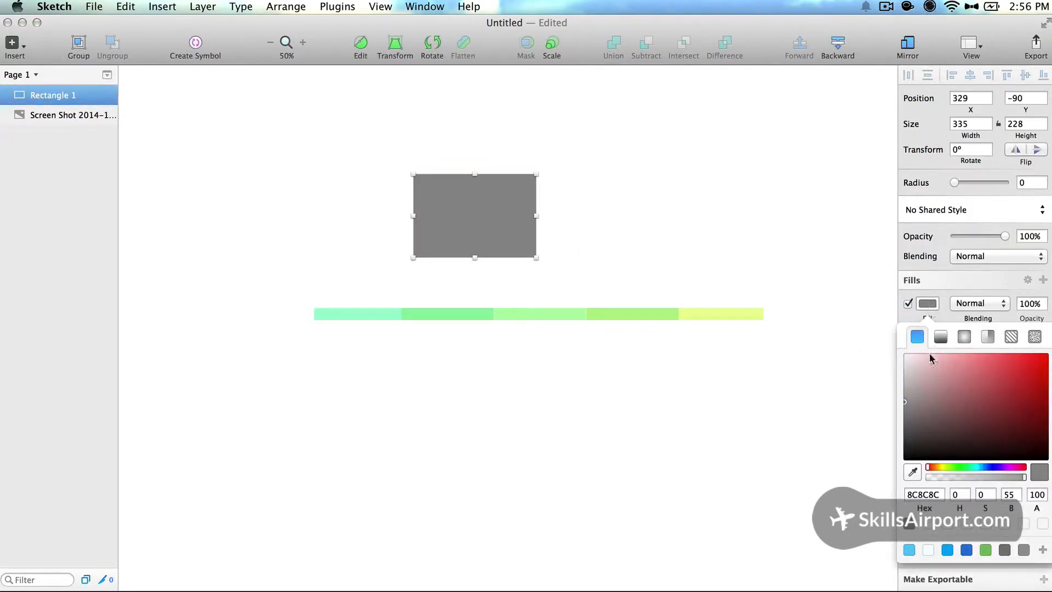
left_click(912, 472)
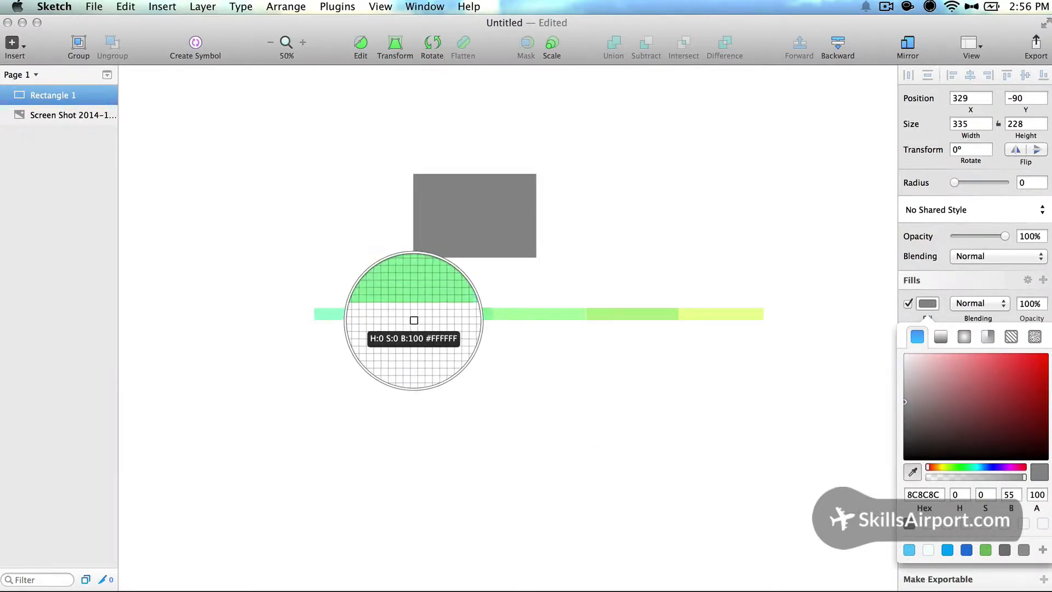
left_click(362, 314)
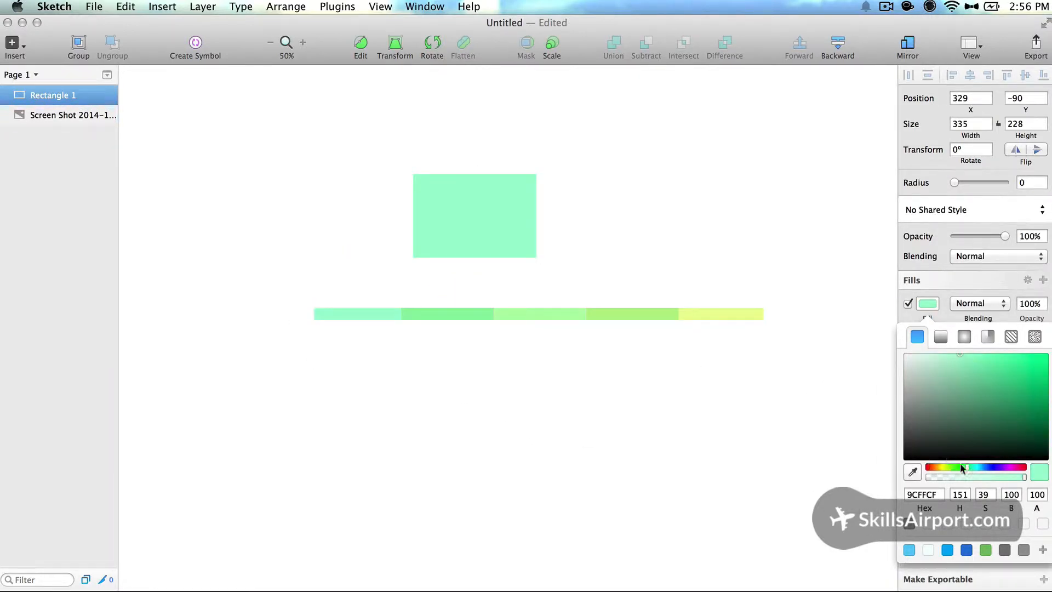
left_click(1043, 550)
Step: Sample the strip's second and third colours, 8EE9A3 and B0FFA9, as the fill and save each as a swatch
left_click(913, 471)
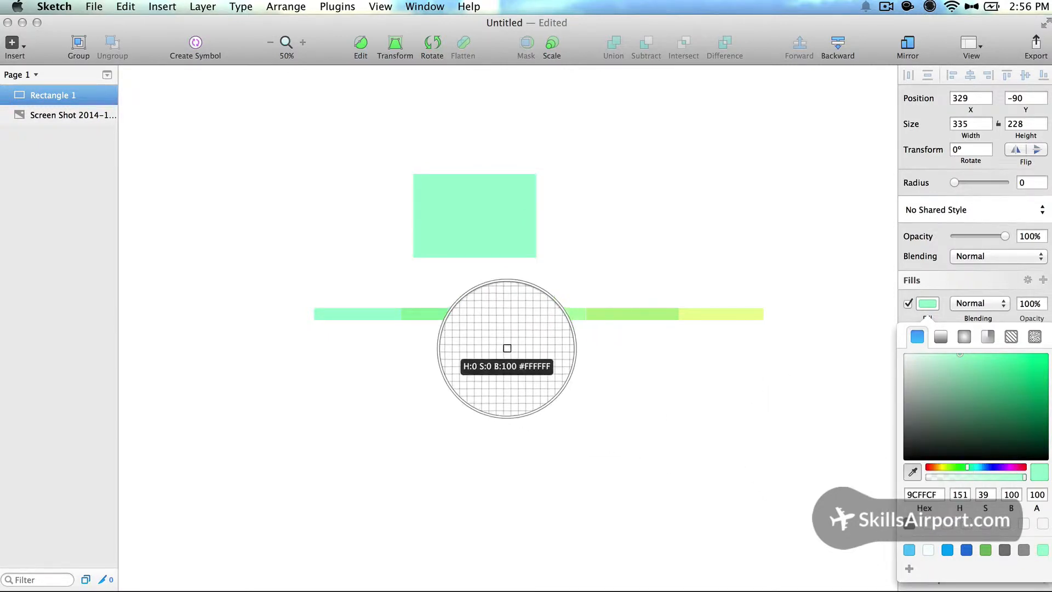
left_click(471, 312)
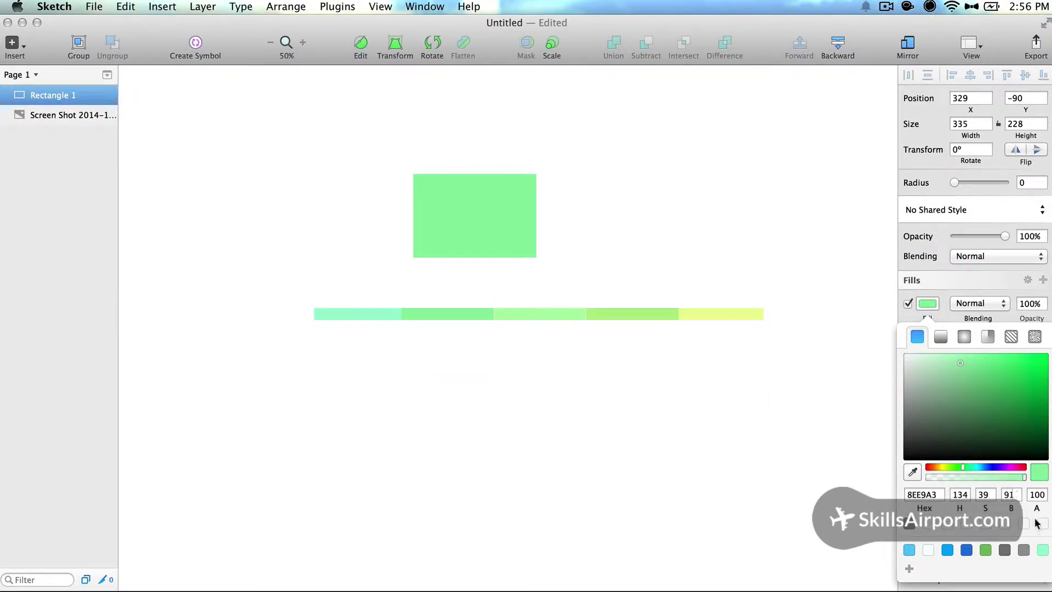
left_click(909, 569)
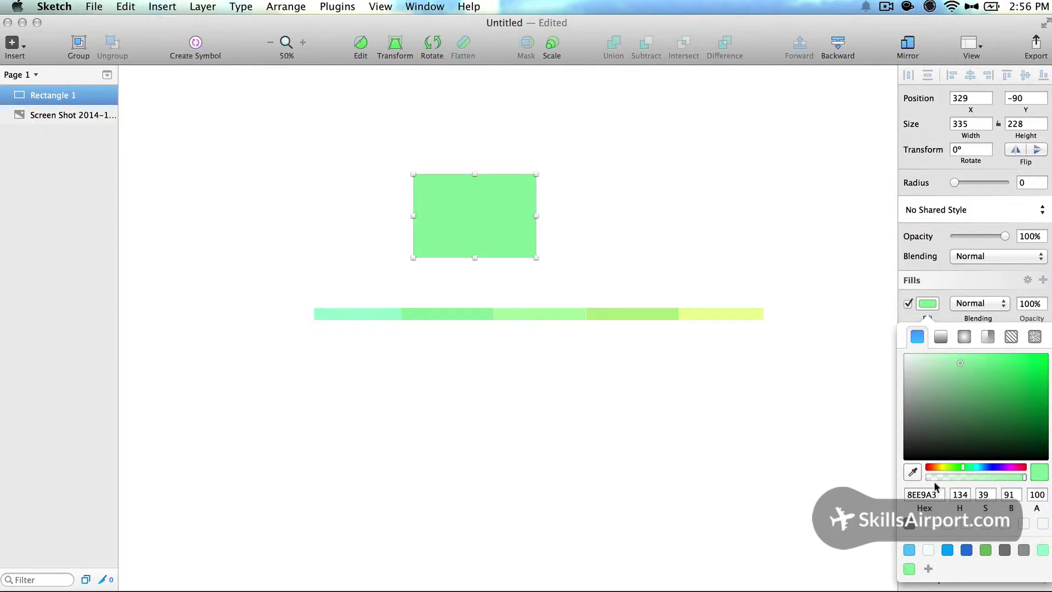
left_click(913, 471)
left_click(524, 314)
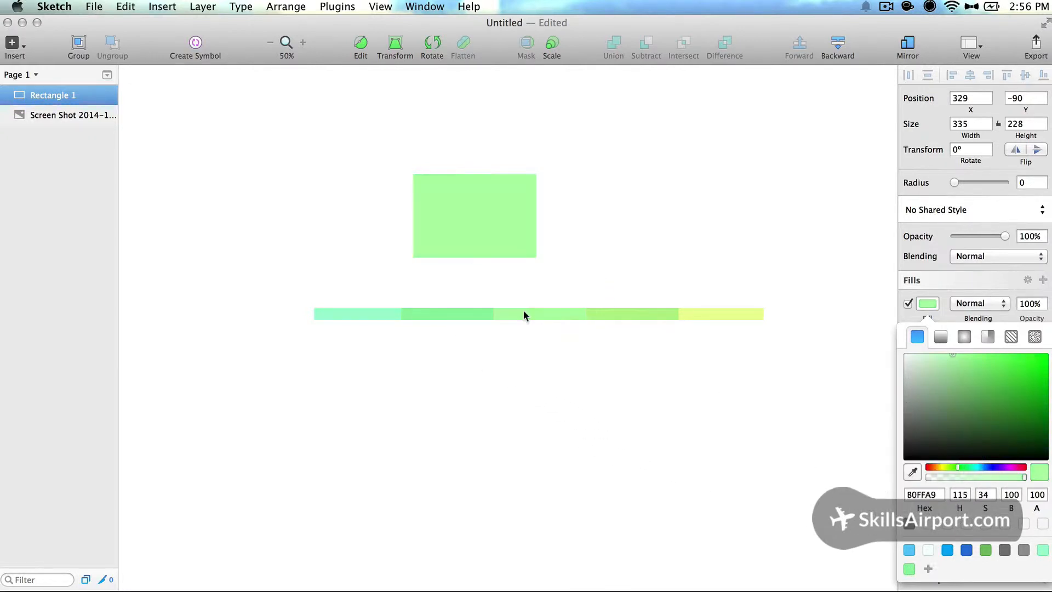
left_click(927, 568)
Step: Sample the strip's fourth and fifth colours, B4E98D and E8FF9A, as the fill and save each as a swatch
left_click(913, 471)
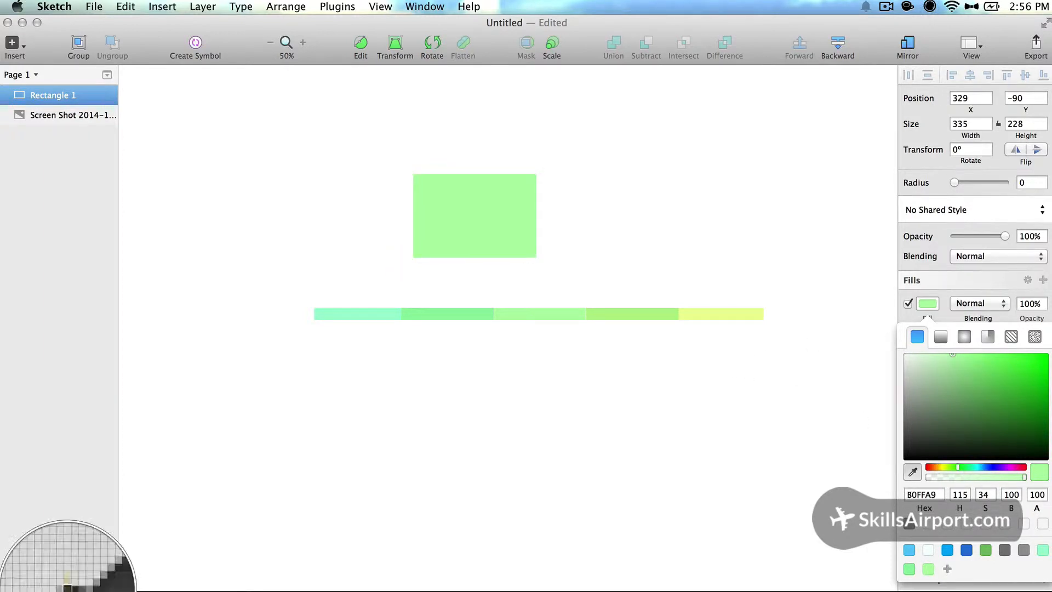
left_click(634, 314)
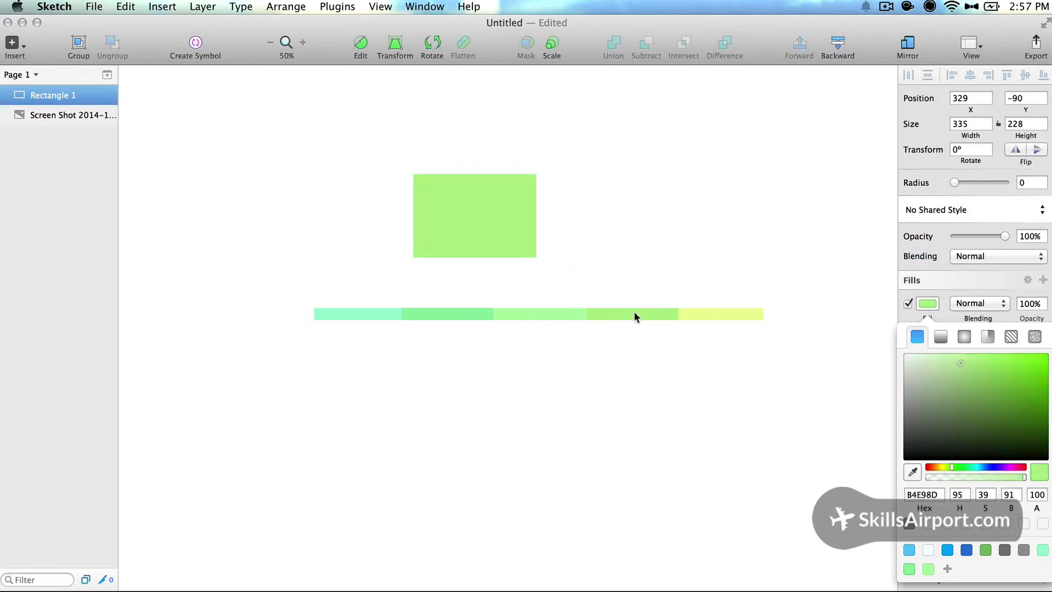
left_click(947, 569)
left_click(913, 472)
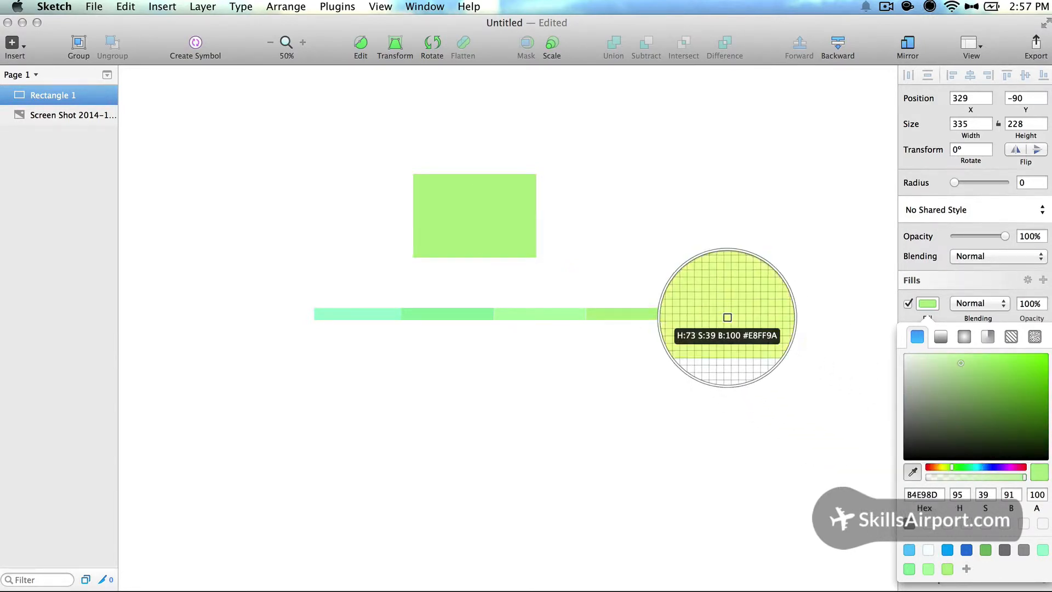
left_click(718, 311)
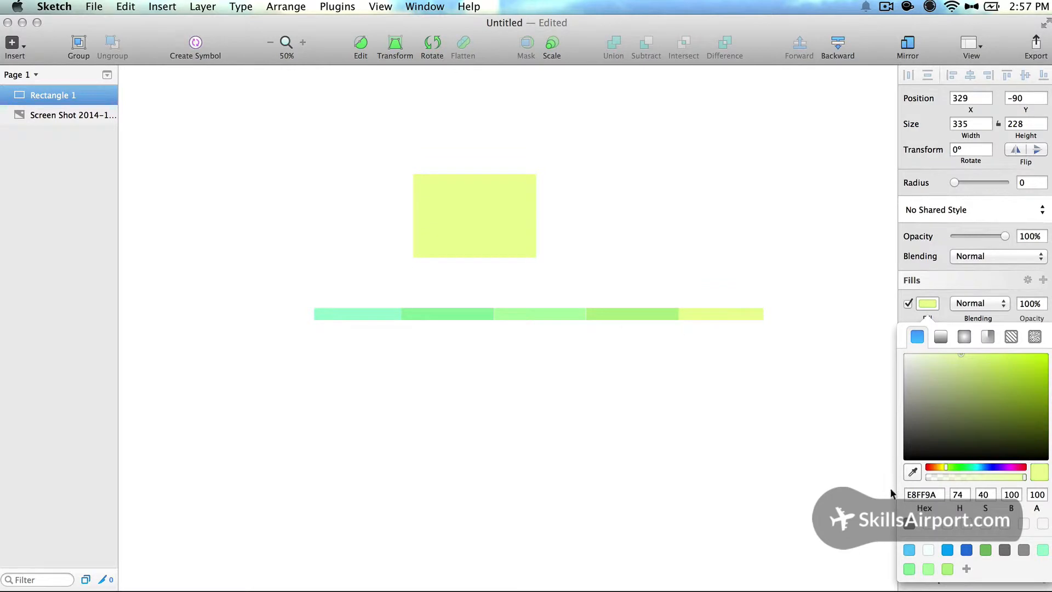
left_click(969, 567)
left_click(641, 447)
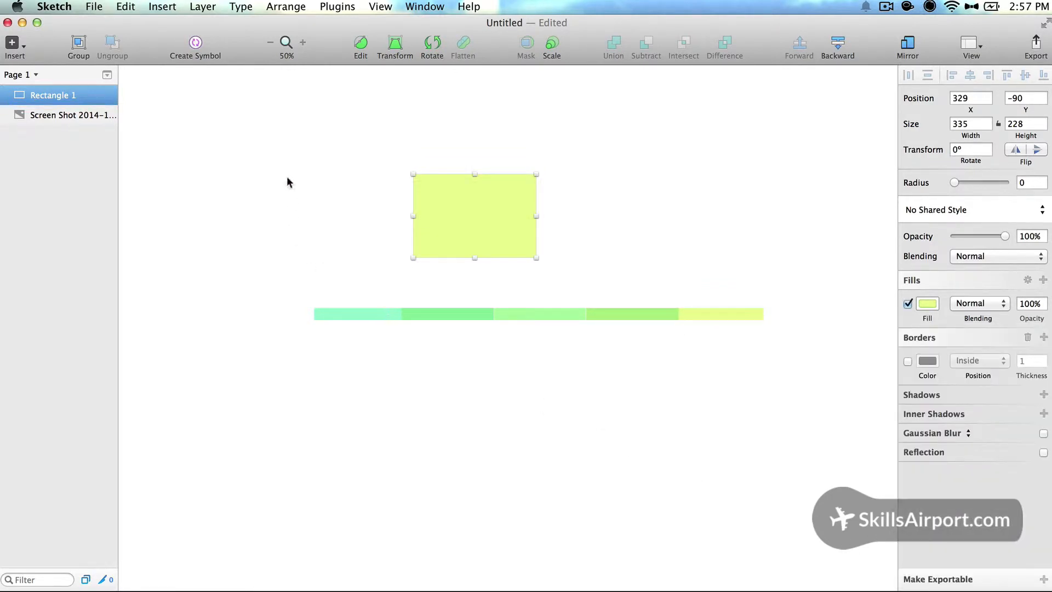
Step: Delete the sample rectangle and palette screenshot, and draw a new rectangle about 520 by 409 on the empty canvas
left_click_drag(289, 181, 633, 428)
key("BackSpace")
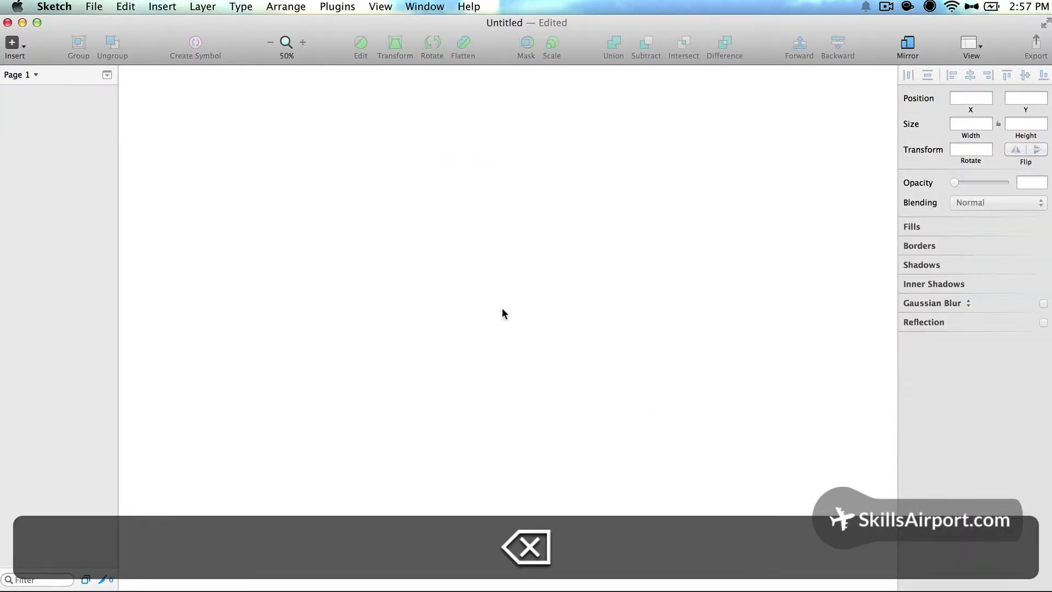
key("r")
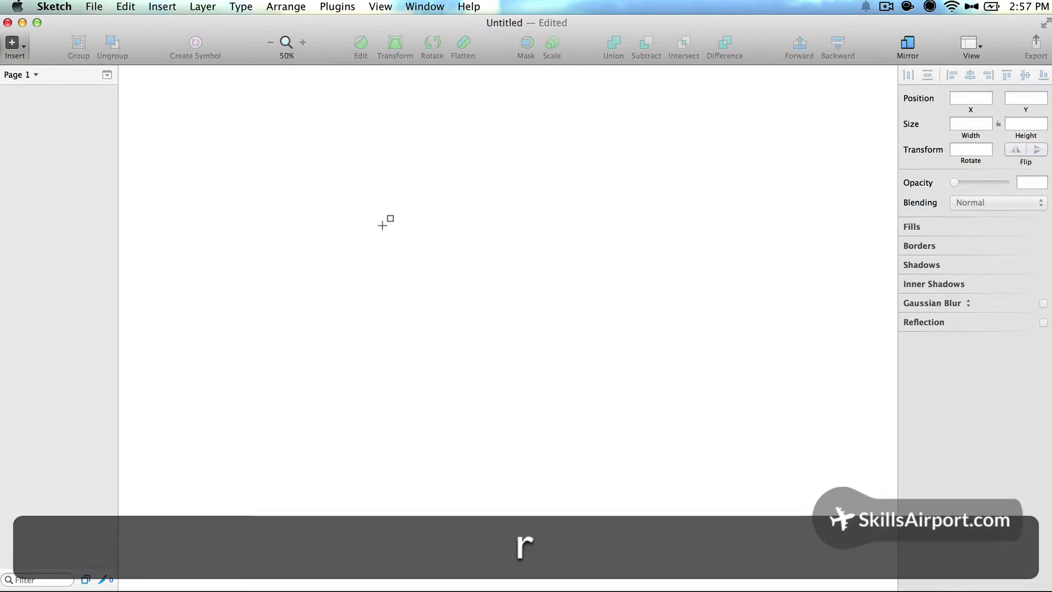
left_click_drag(385, 224, 576, 374)
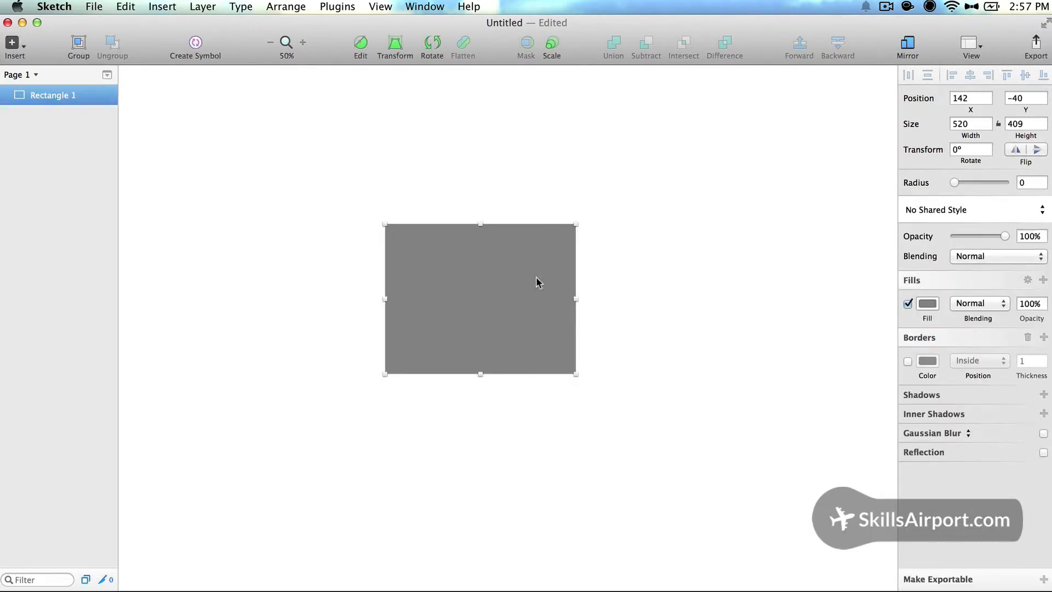
Step: Try each of the five saved swatches as the rectangle's fill, ending with the yellow E8FF9A
left_click(927, 304)
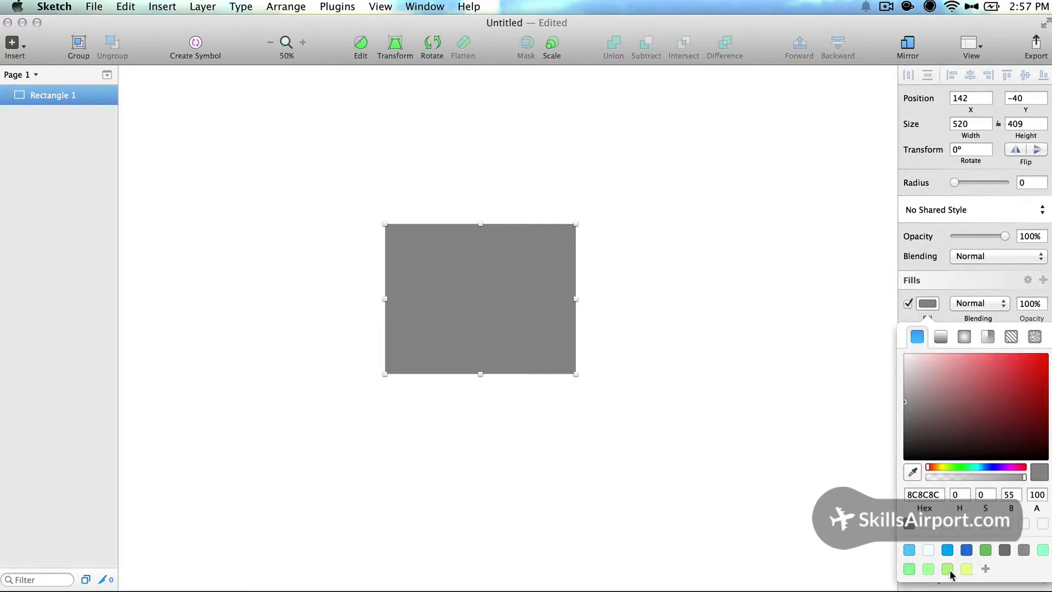
left_click(1043, 551)
left_click(909, 569)
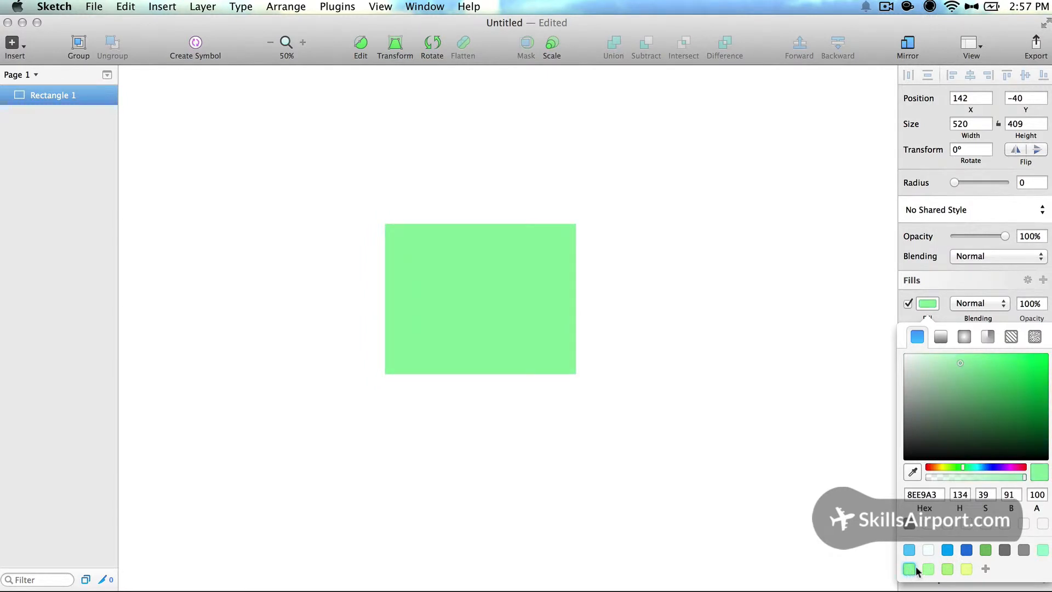
left_click(927, 568)
left_click(949, 570)
left_click(965, 571)
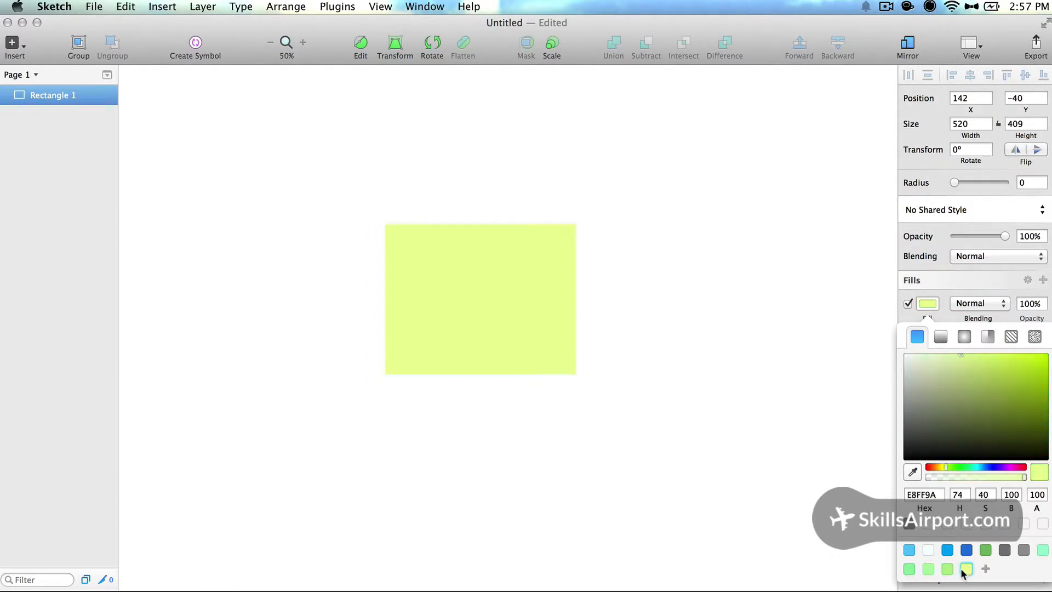
left_click(716, 438)
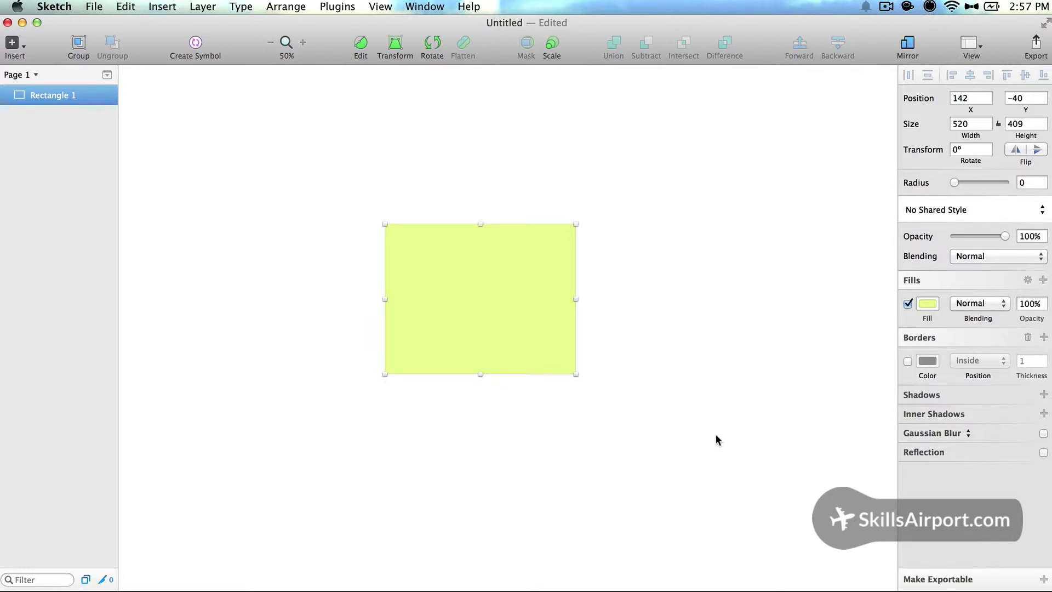
left_click(614, 300)
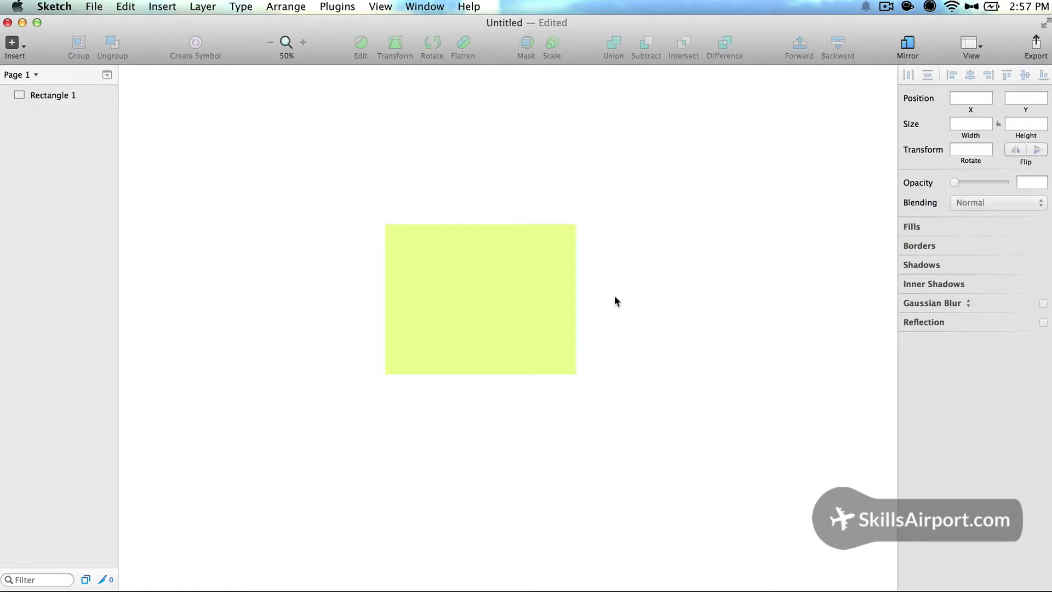
Step: Switch to the Untitled 2 document and draw a rectangle about 156 by 83 over the Mobile Portrait artboard's header
key("super+grave")
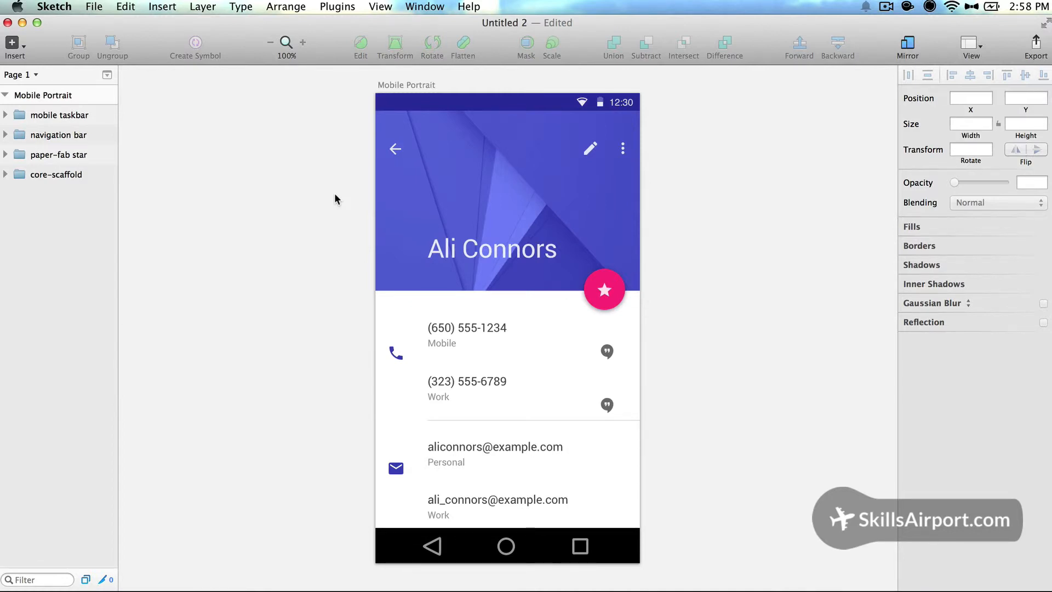
key("r")
mouse_move(454, 209)
left_mouse_down()
mouse_move(485, 236)
mouse_move(568, 270)
left_mouse_up()
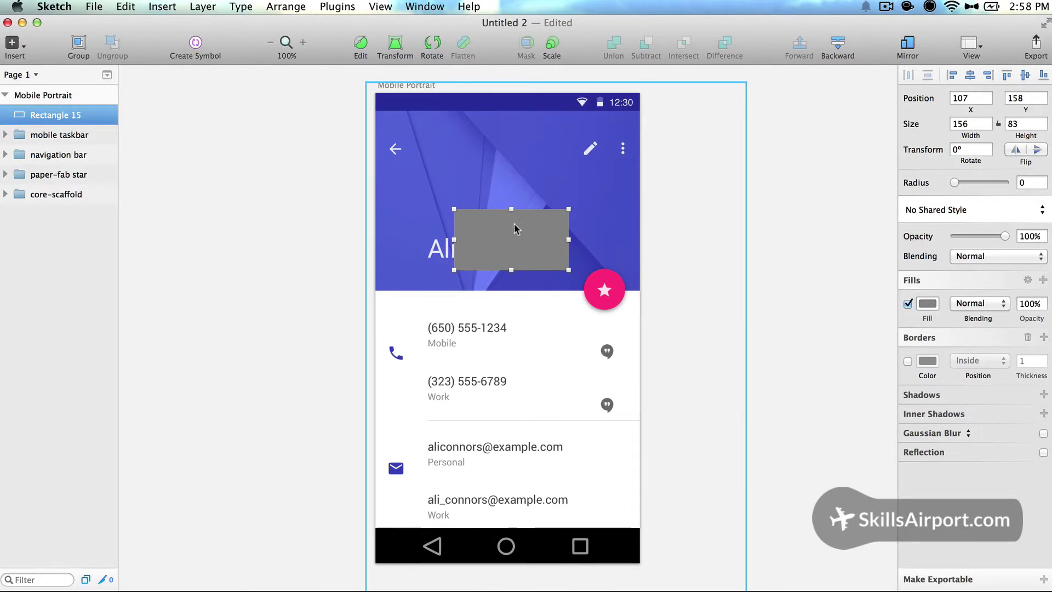
Step: Try the document's frequently used colours one after another as the rectangle's fill, ending with the pink FF3E81
left_click(927, 303)
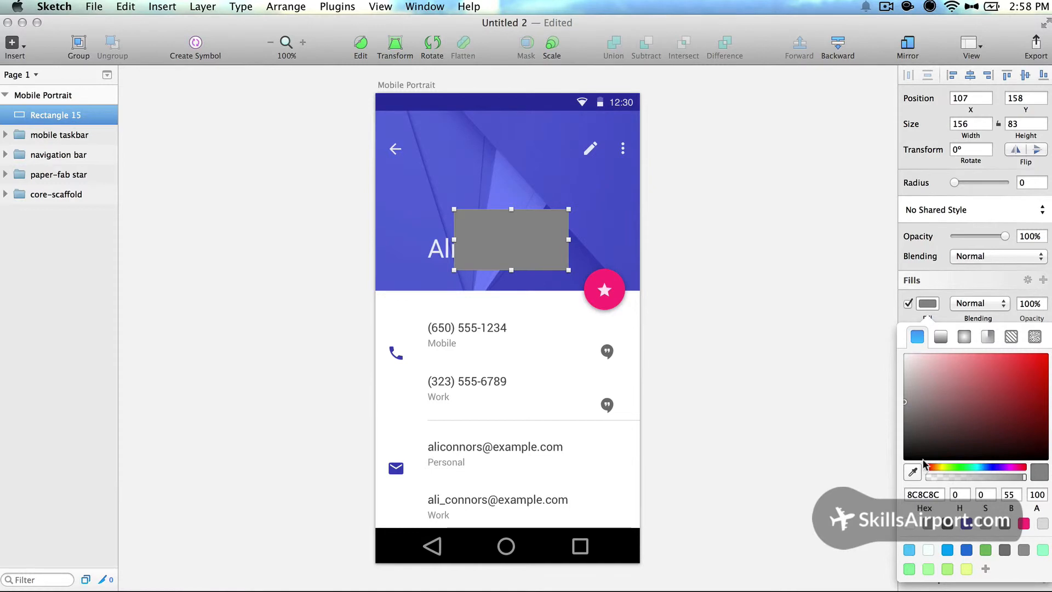
left_click(908, 525)
left_click(925, 525)
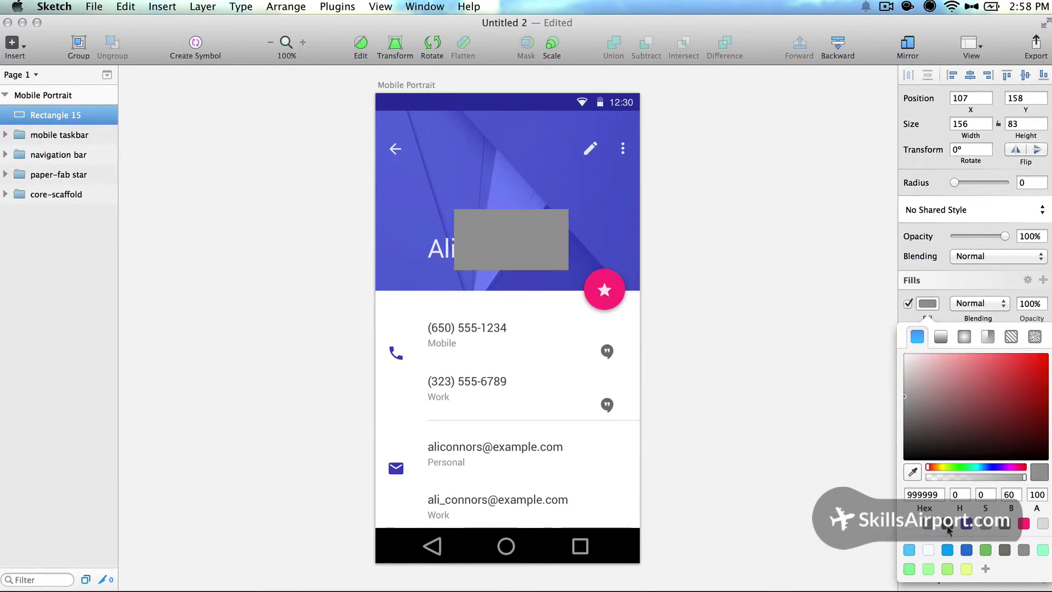
left_click(949, 525)
left_click(967, 525)
left_click(987, 524)
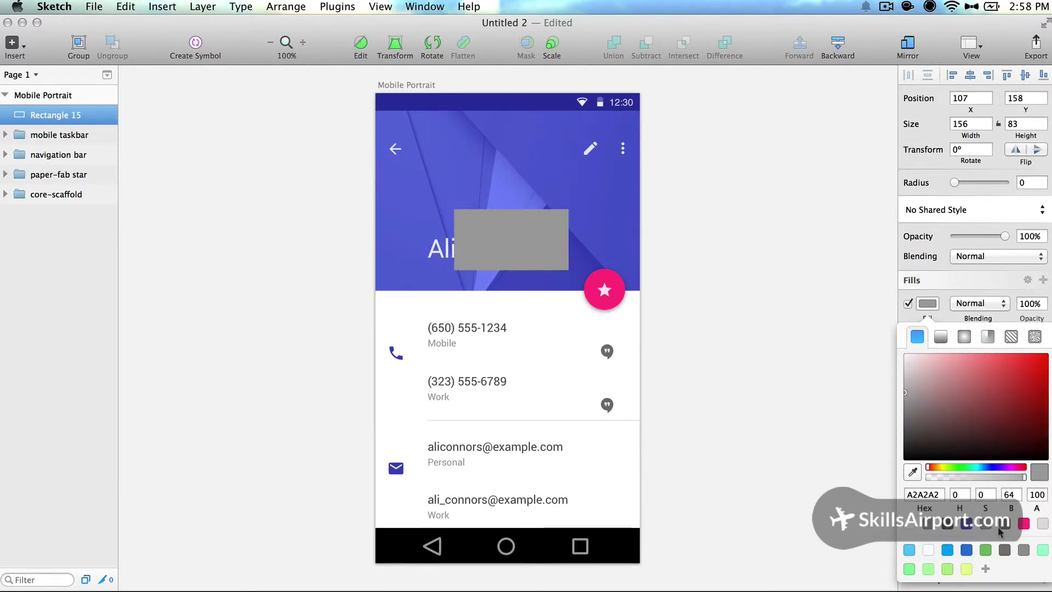
left_click(1005, 525)
left_click(1024, 524)
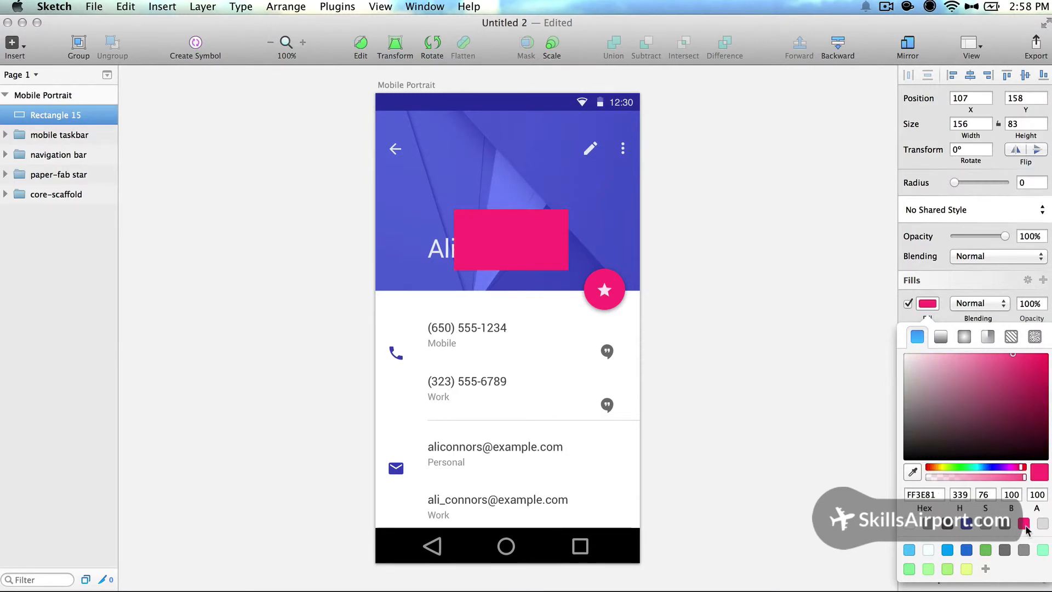
Step: Apply the document's dark grey 4D4D4E, indigo and grey A2A2A2 as the rectangle's fill in turn, saving each as a global swatch
left_click(949, 525)
left_click(985, 568)
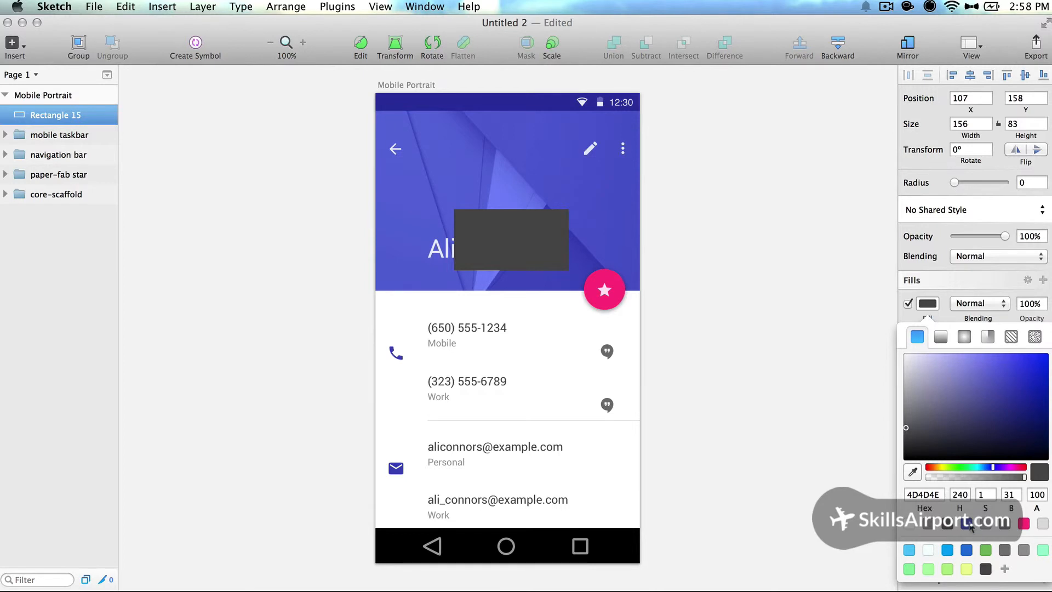
left_click(967, 525)
left_click(1004, 569)
left_click(986, 525)
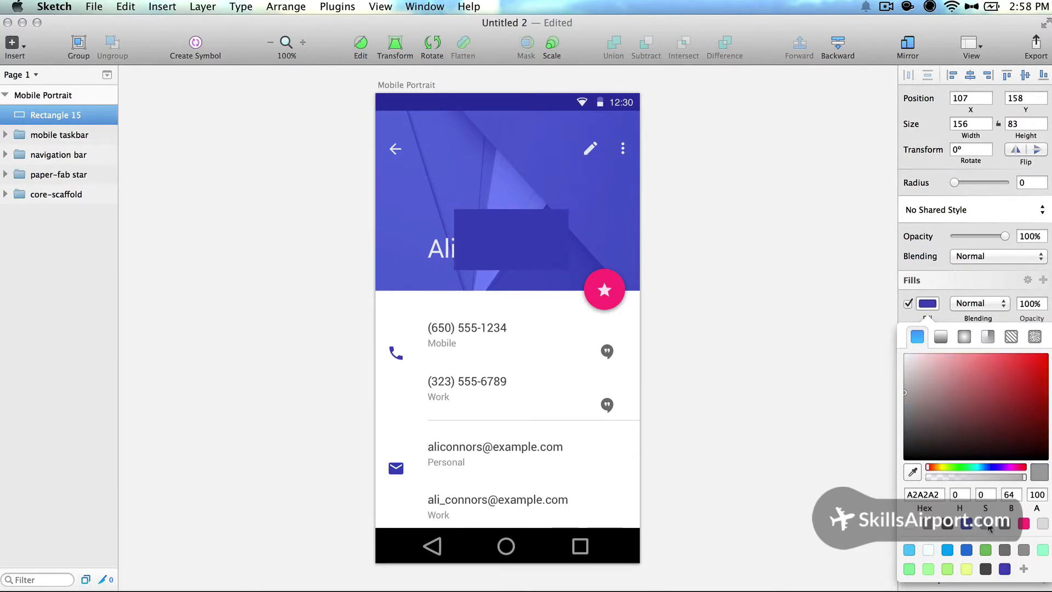
left_click(1023, 569)
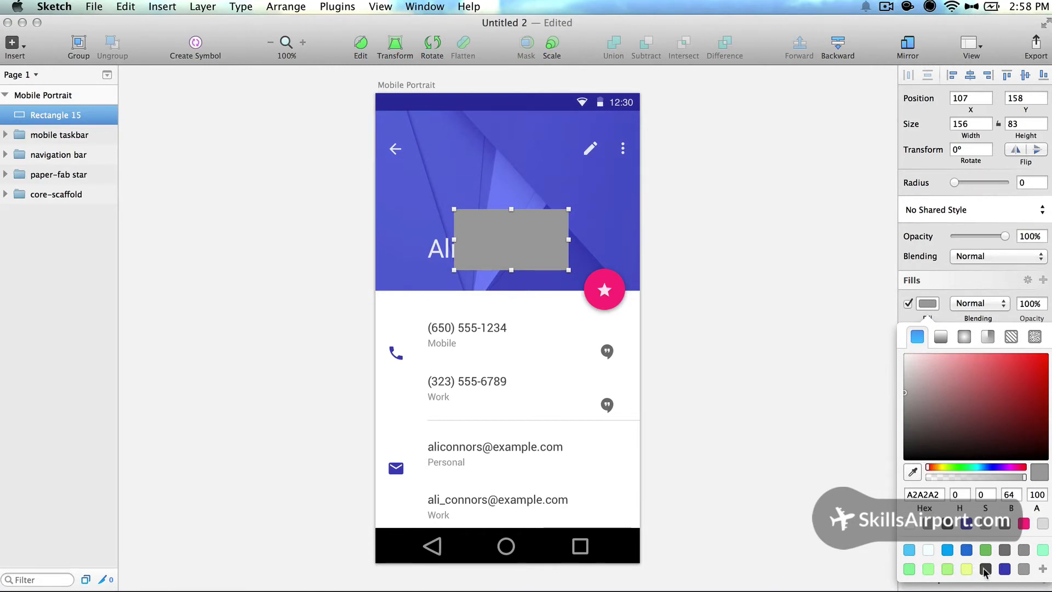
Step: Remove the yellow E8FF9A swatch and the dark grey, indigo and grey swatches from the global colours
left_click_drag(965, 570, 856, 501)
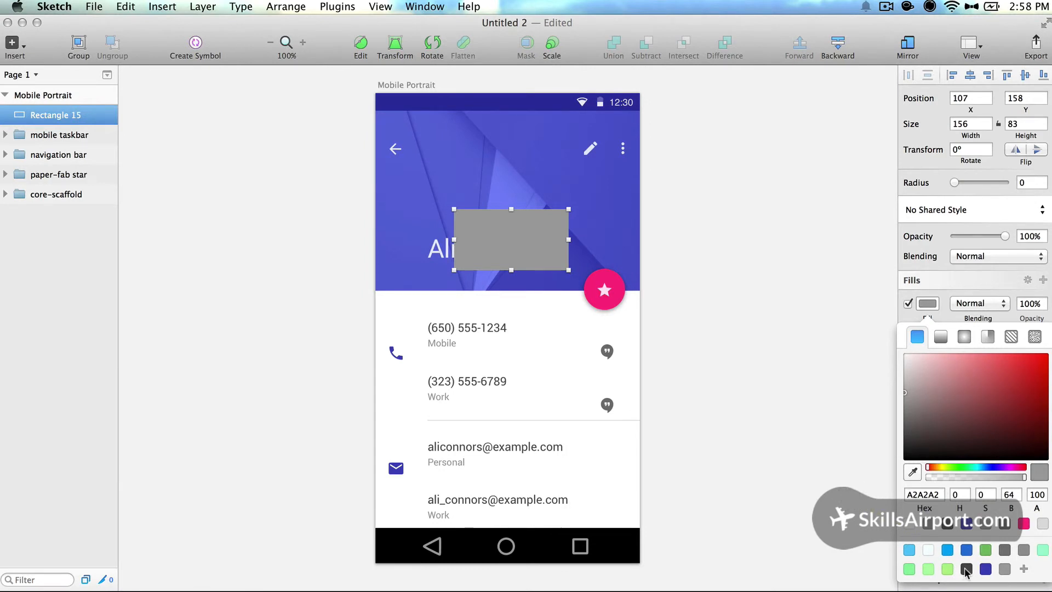
left_click_drag(963, 566, 810, 446)
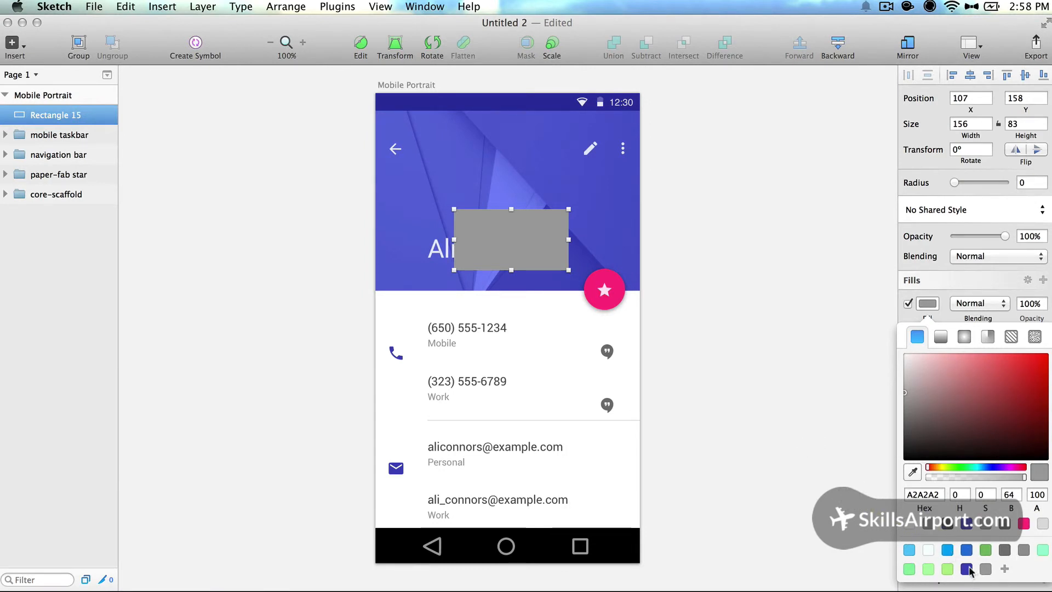
left_click_drag(968, 570, 809, 412)
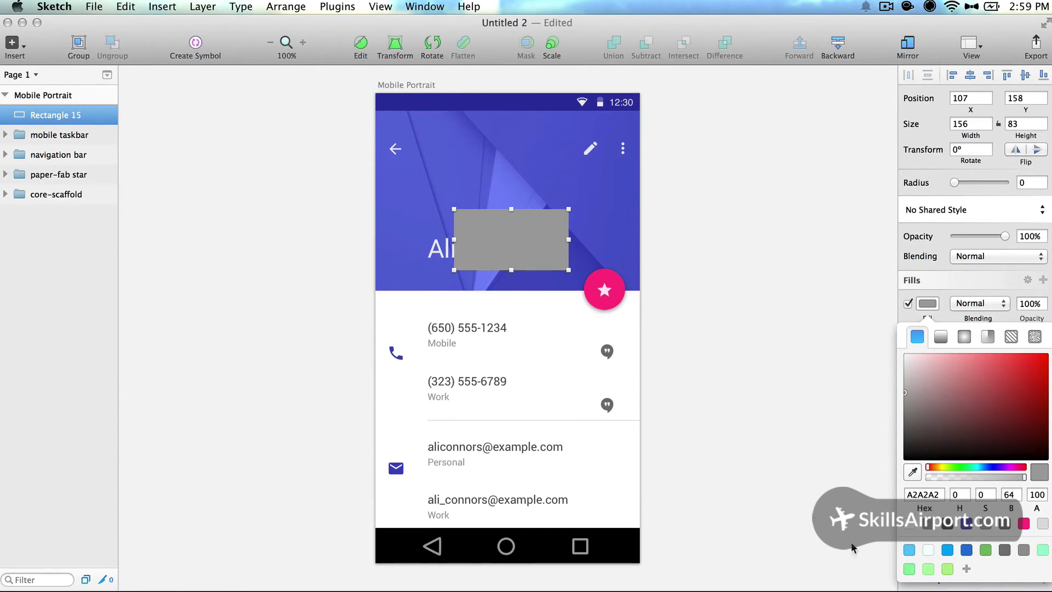
Step: Remove the four remaining green Kuler palette swatches from the global colours and close the fill's colour picker
left_click_drag(947, 569, 781, 512)
left_click_drag(928, 569, 784, 482)
left_click_drag(913, 571, 782, 441)
left_click_drag(1036, 546, 794, 447)
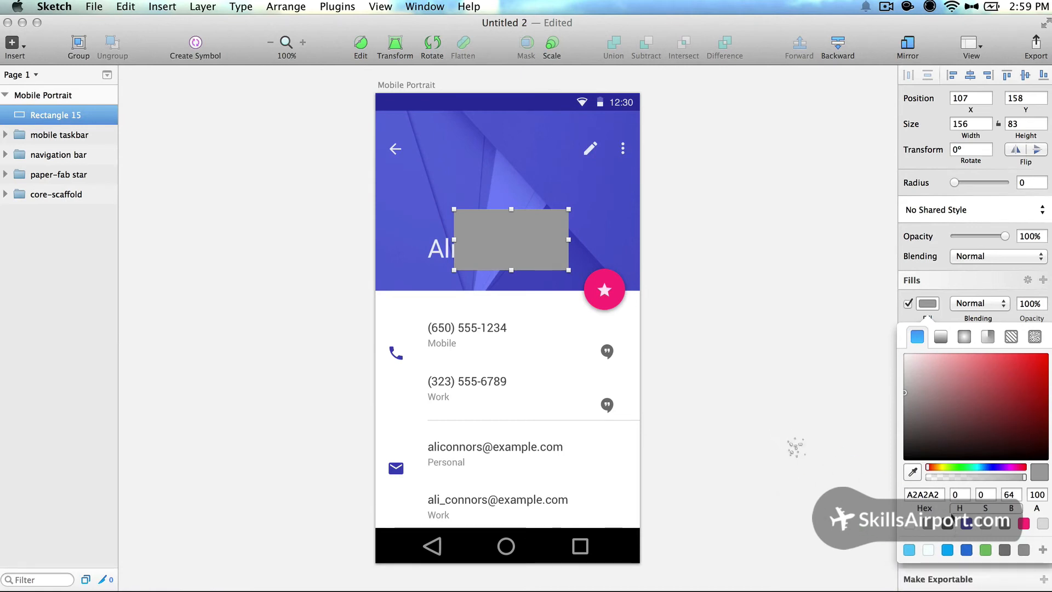
left_click(926, 303)
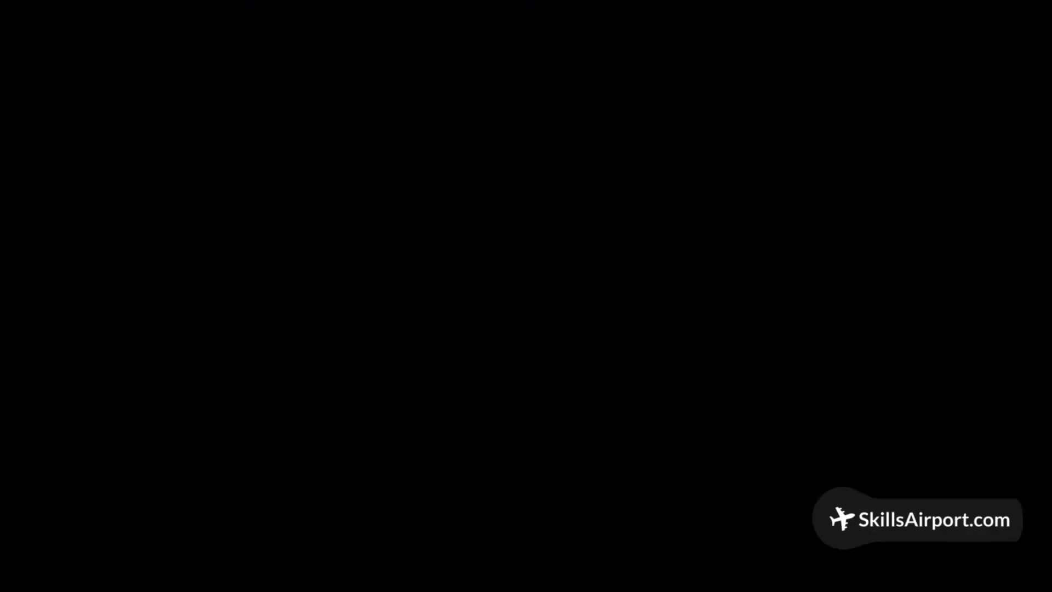